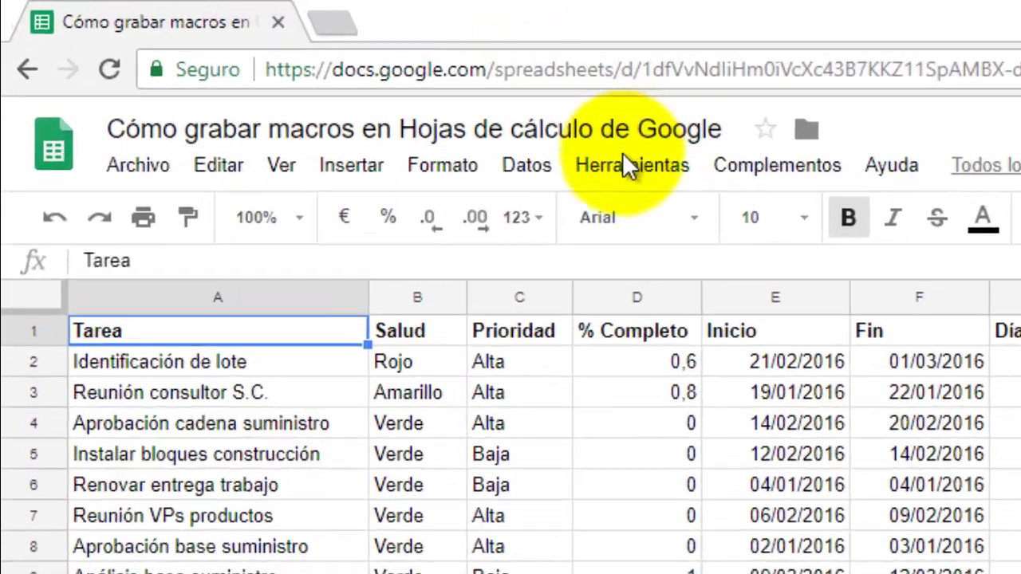
Step: Begin recording a new macro from the Herramientas > Macros menu on the task sheet
click(633, 165)
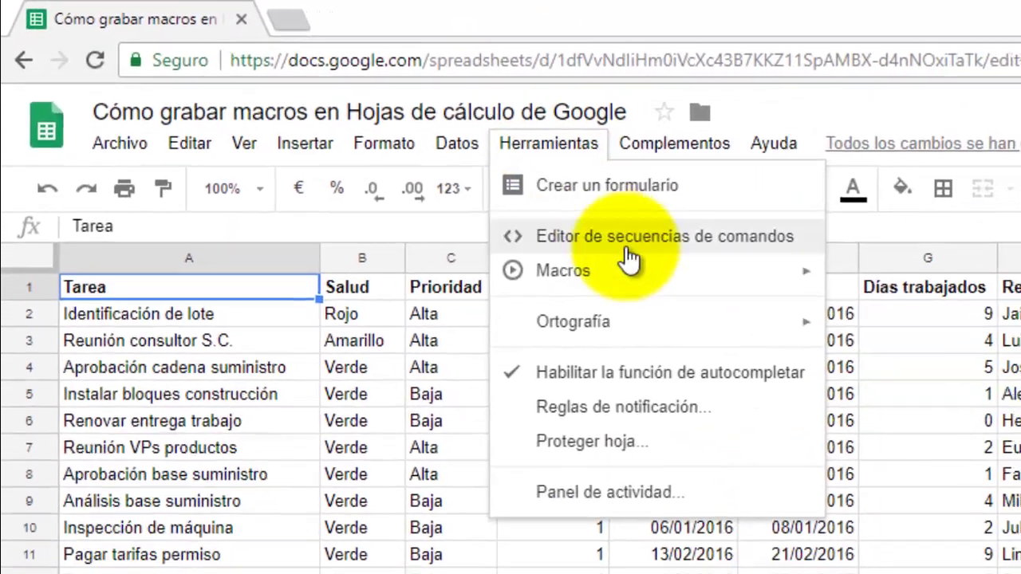
mouse_move(627, 271)
click(821, 279)
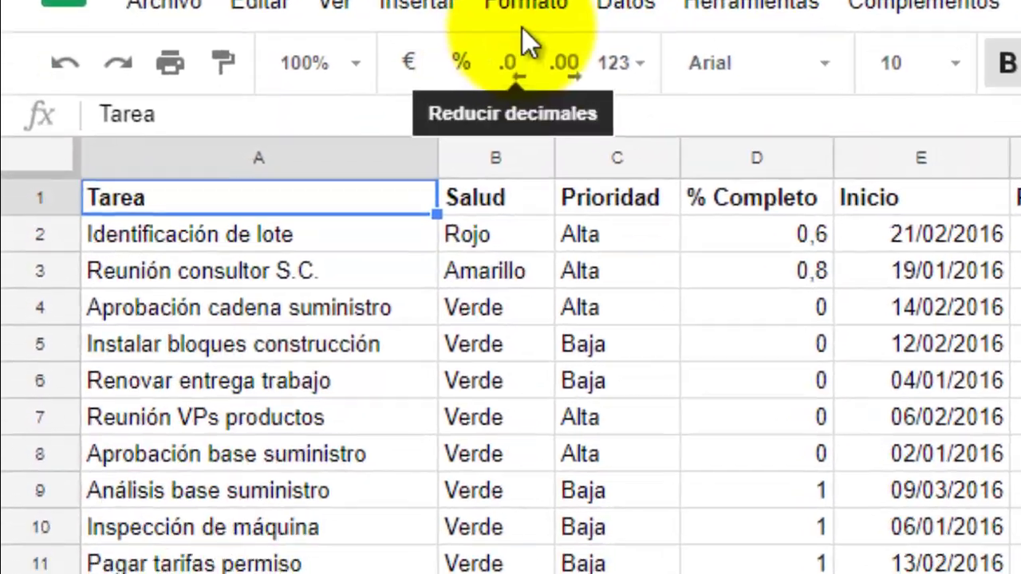
Step: Apply the green Colores alternos style with a green header row to the task table A1:K20
click(525, 8)
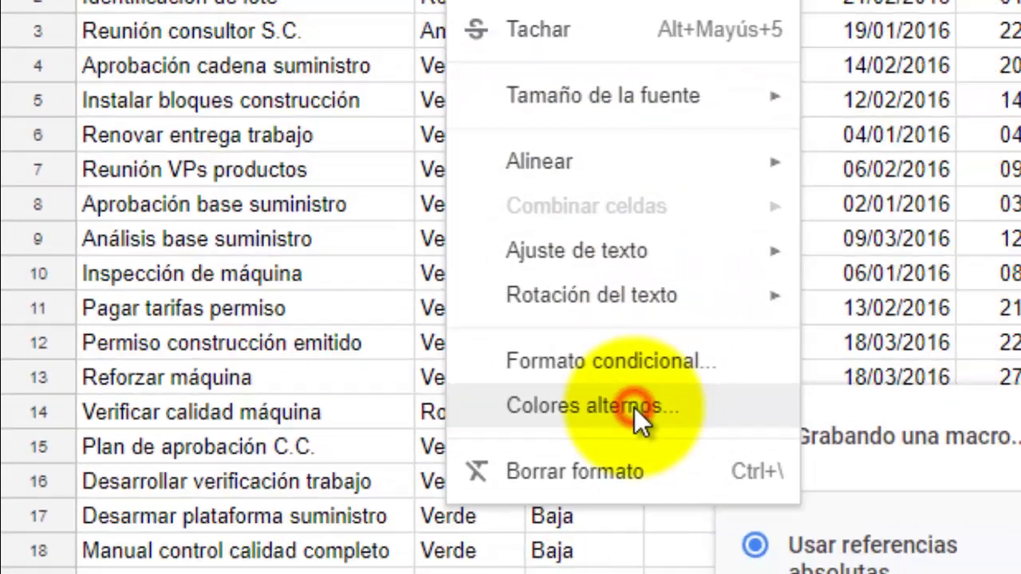
click(789, 443)
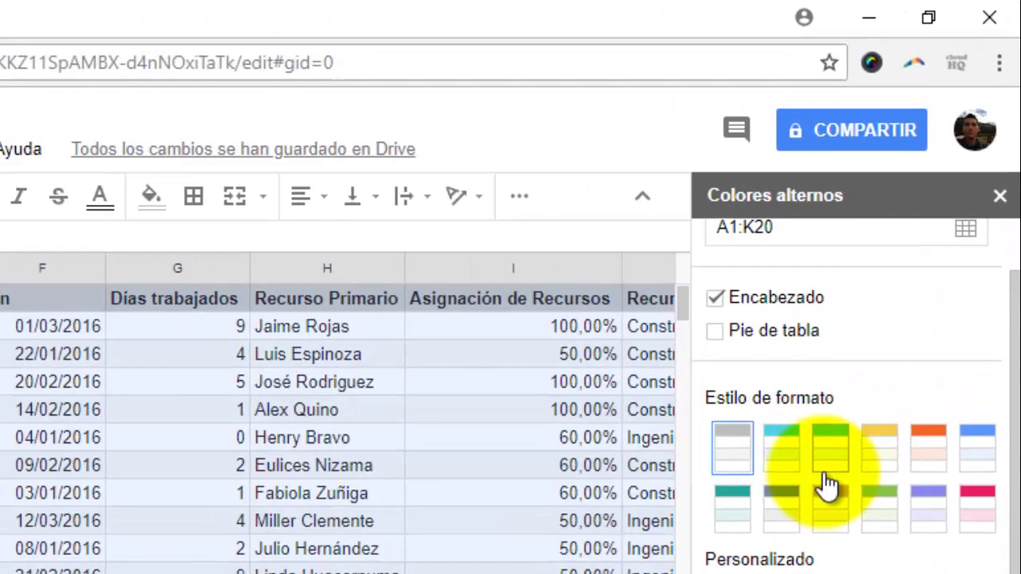
click(911, 260)
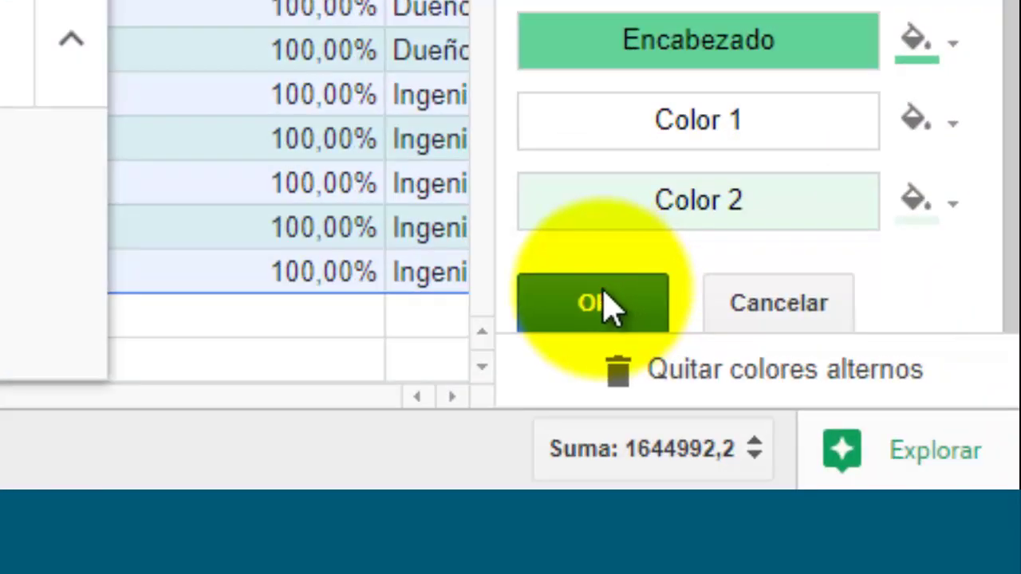
click(604, 306)
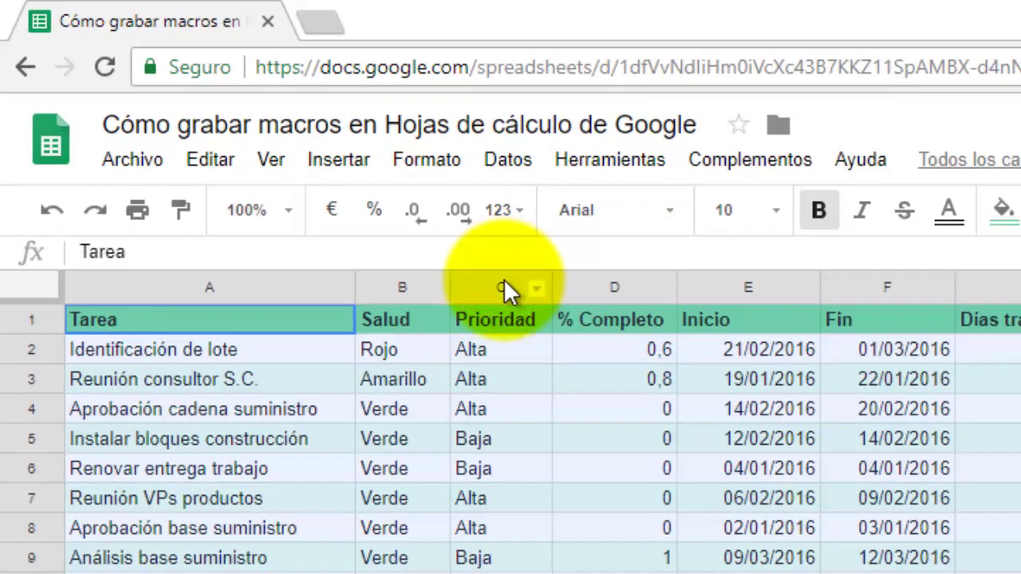
Step: Insert a pie chart of the Prioridad column C
click(503, 279)
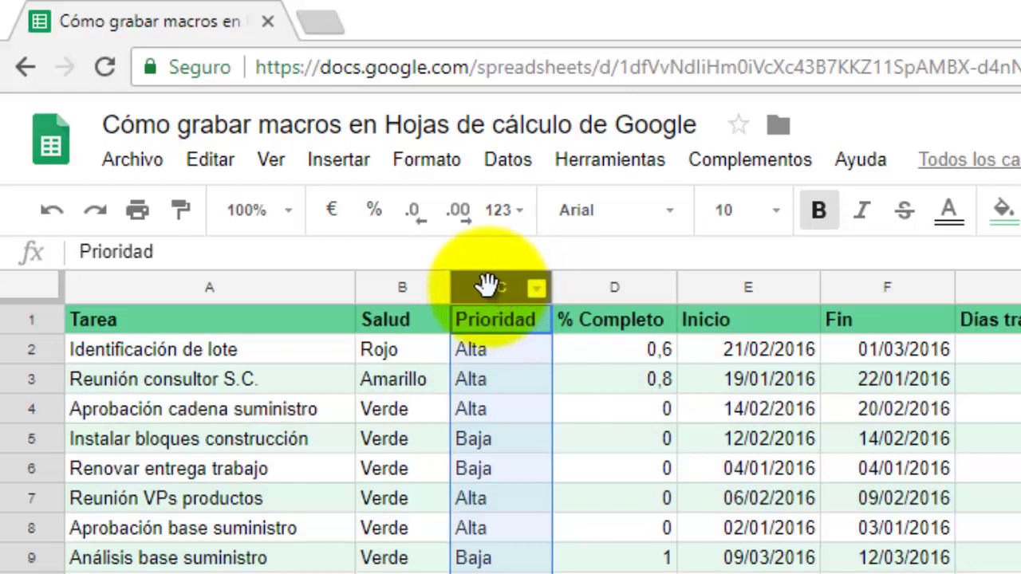
click(335, 161)
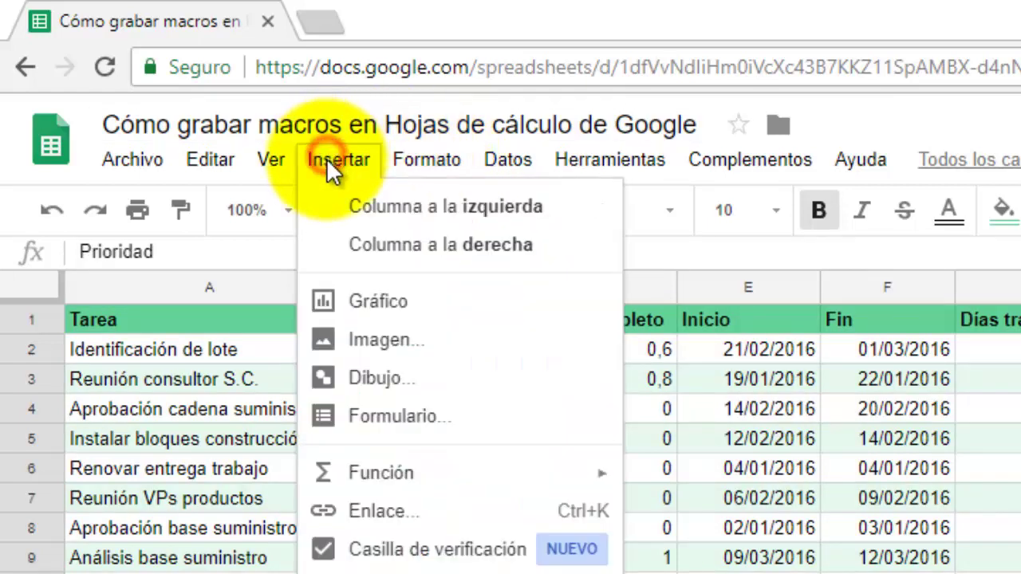
key(Escape)
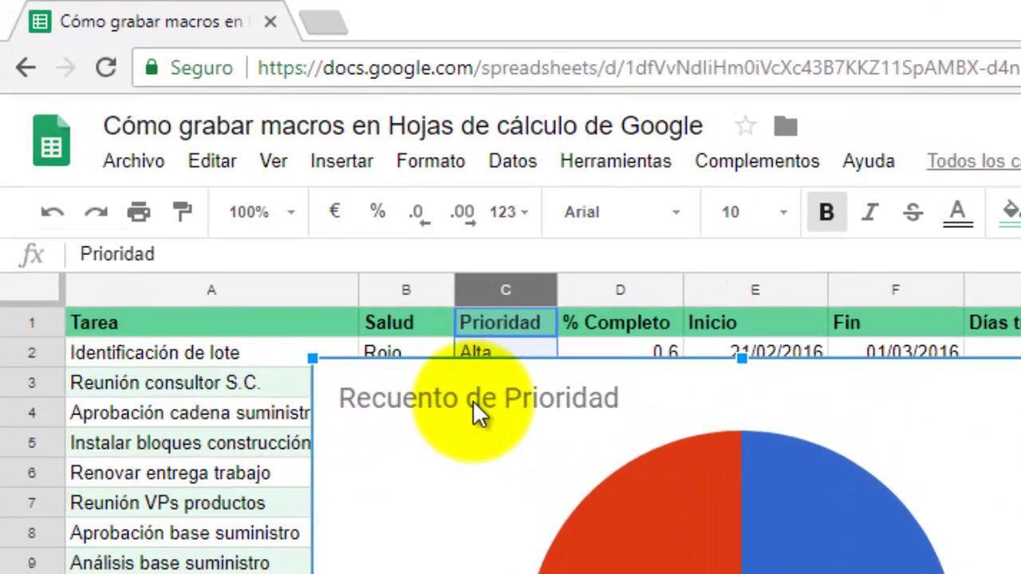
Step: Retitle the chart 'Division de prioridad de tareas'
double_click(473, 400)
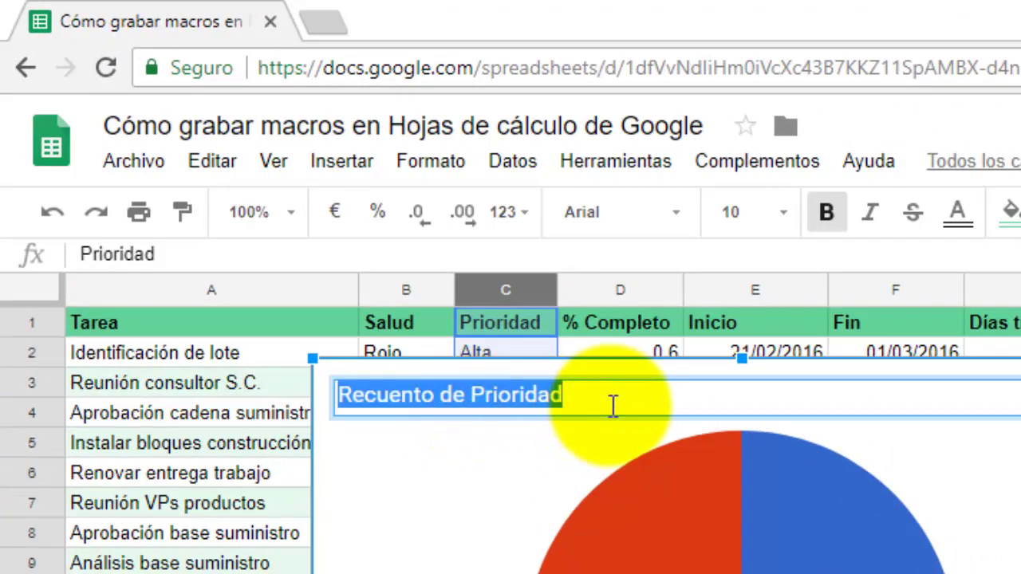
text(Di)
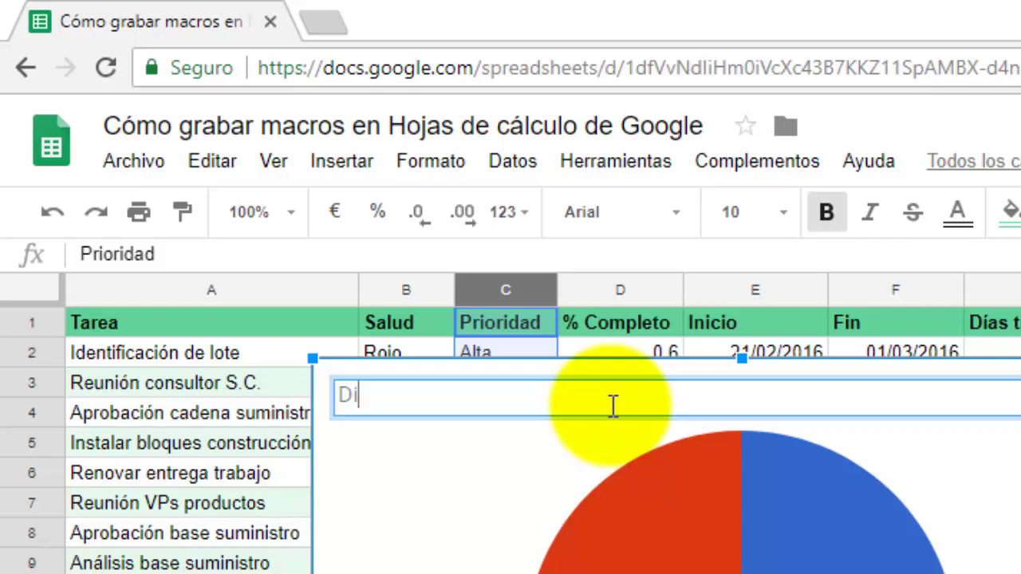
text(visio)
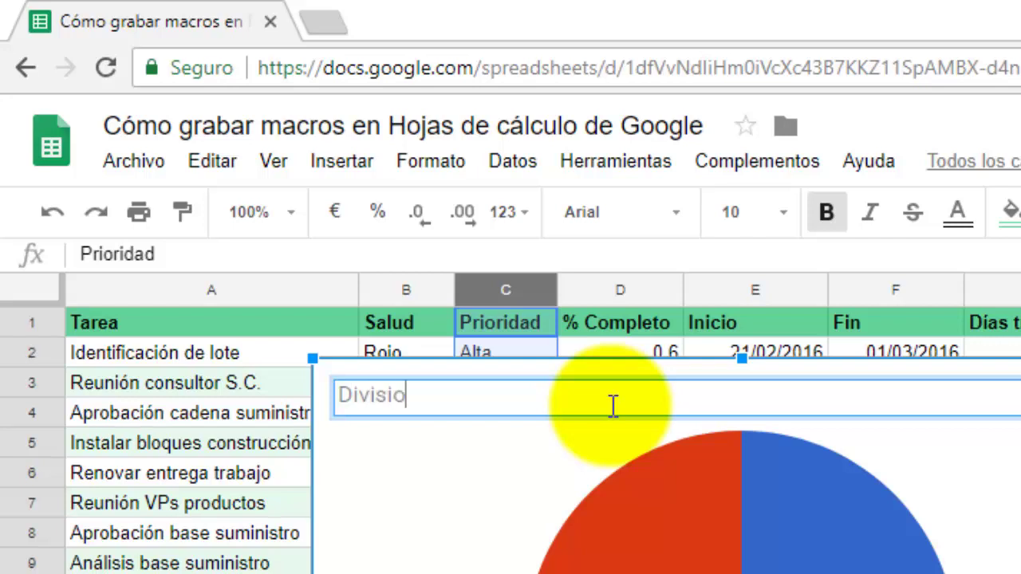
text(n d)
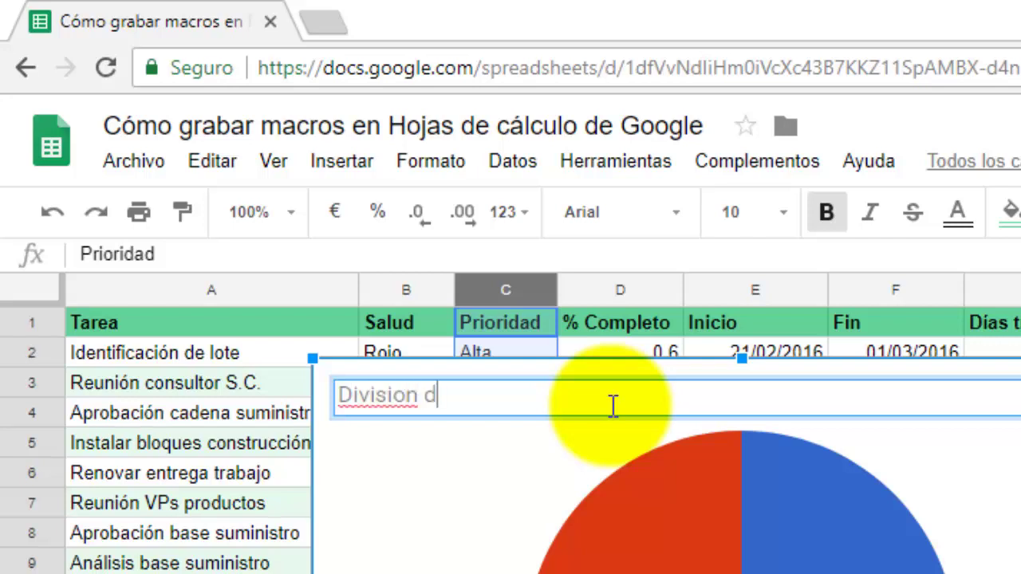
text(e r)
text(po)
key(BackSpace)
key(BackSpace)
key(BackSpace)
text(pr)
text(iorid)
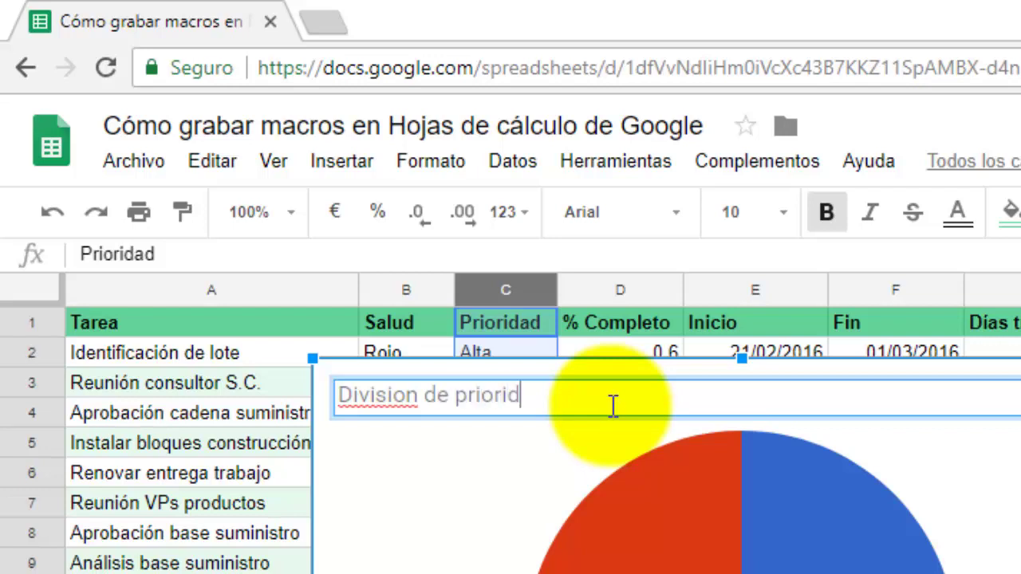
text(ad de ta)
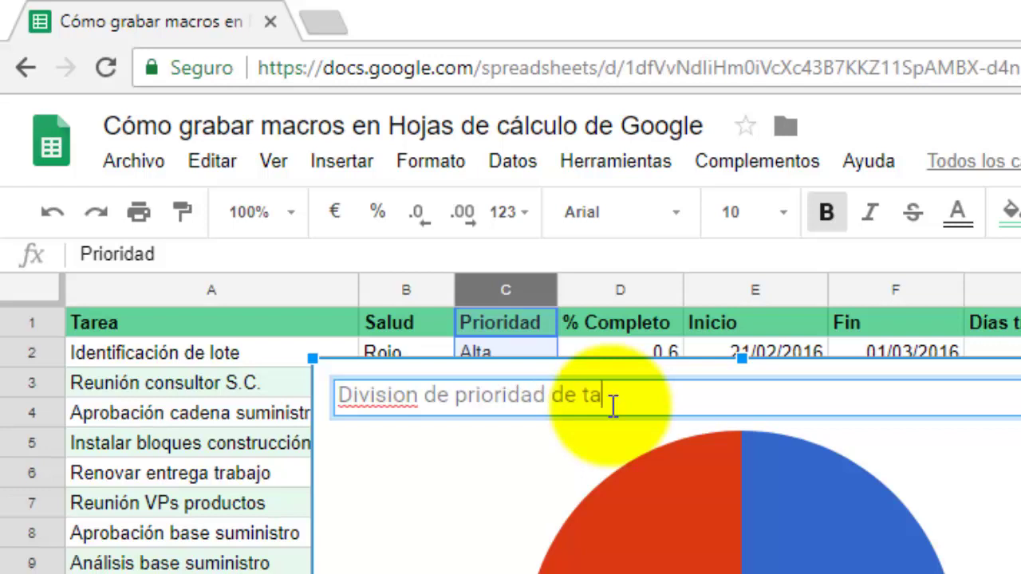
text(reas)
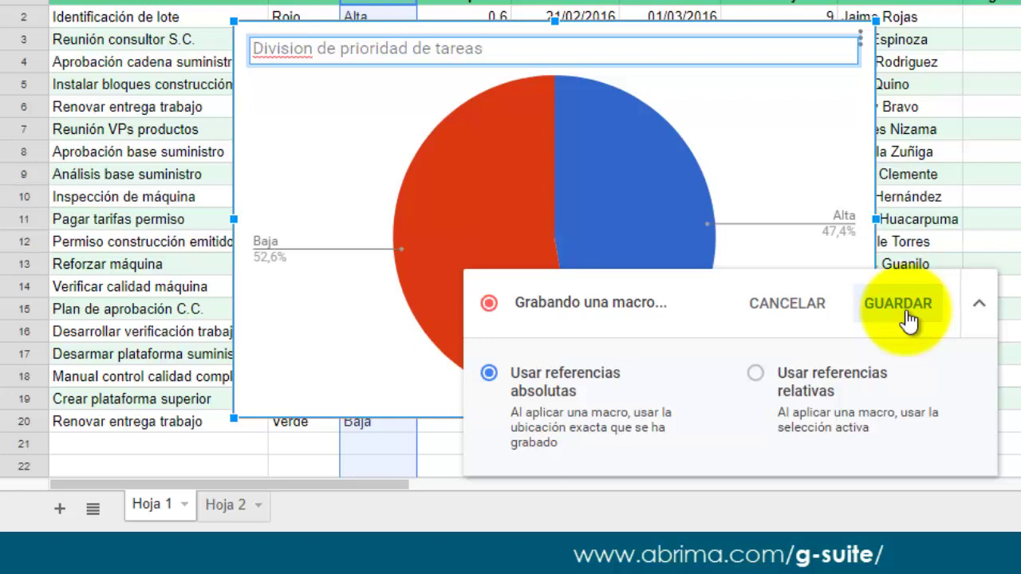
Step: Stop recording and save the macro as 'Formateo y control de prioridad'
click(907, 313)
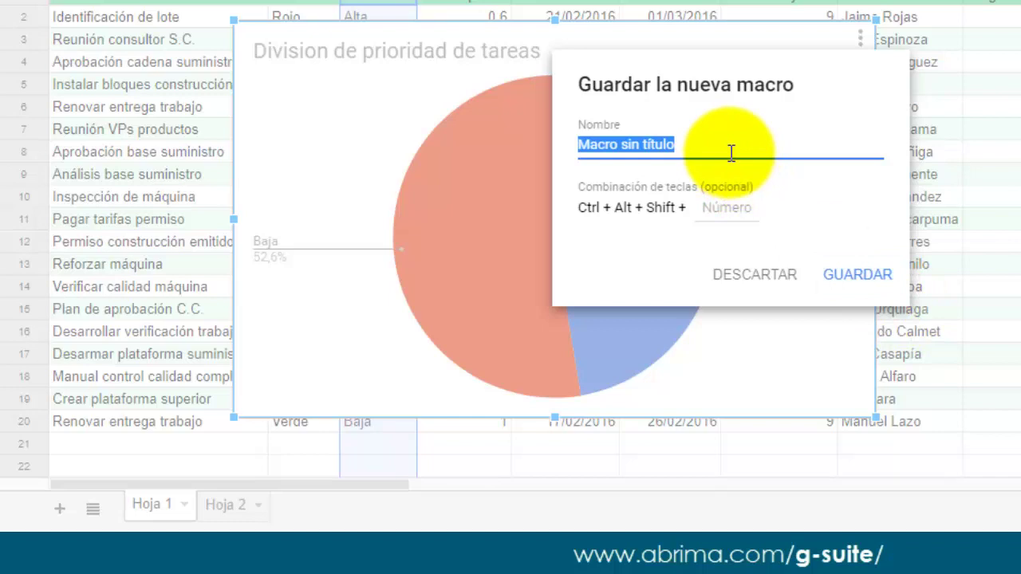
text(Fo)
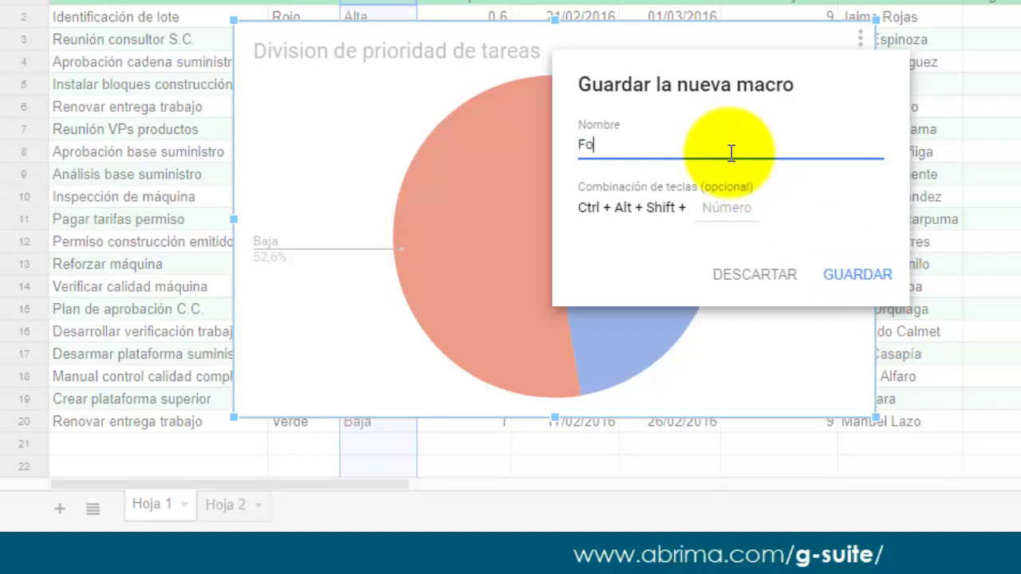
text(rmateo y)
text( cot)
key(BackSpace)
text(ntro)
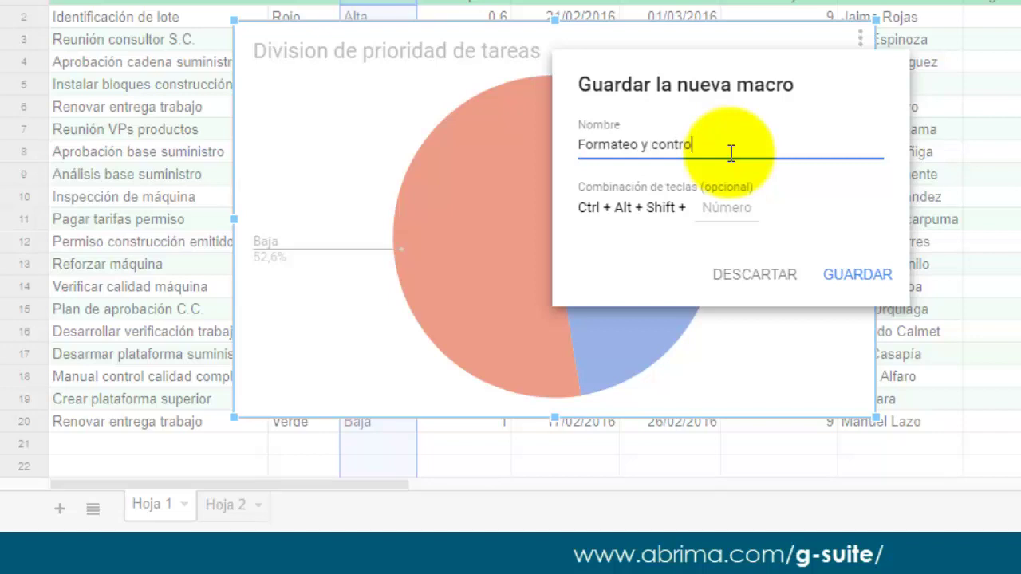
text(l de pr)
text(ioridad)
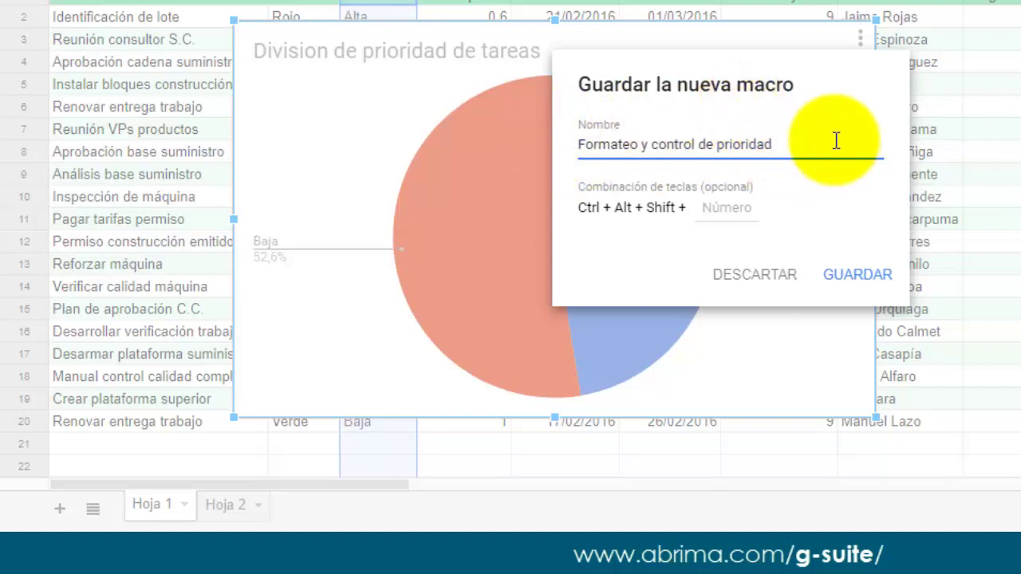
click(856, 272)
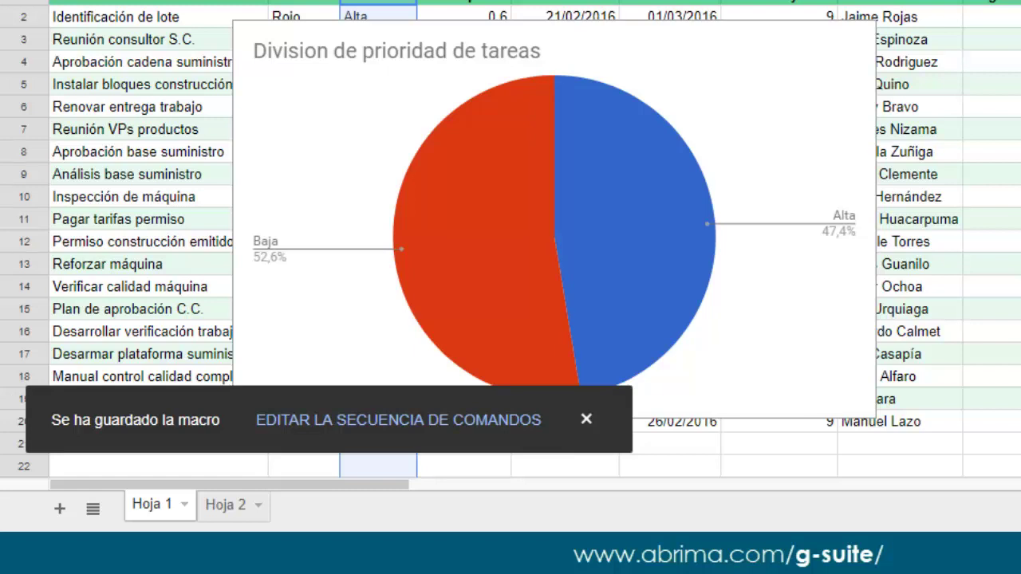
Step: Go to Hoja 2, reload the spreadsheet, and show the Macros list with the saved macro
click(219, 503)
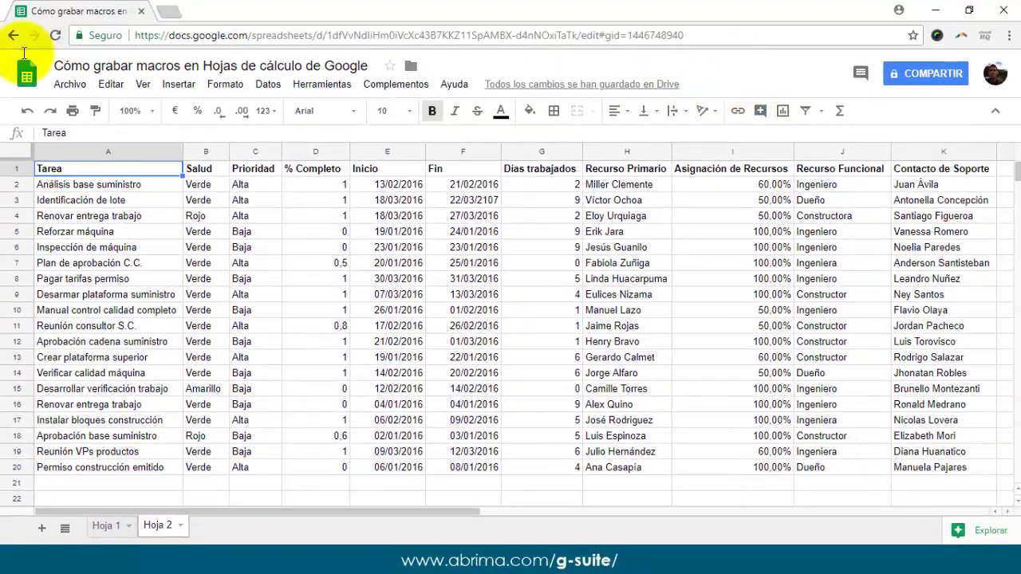
click(50, 35)
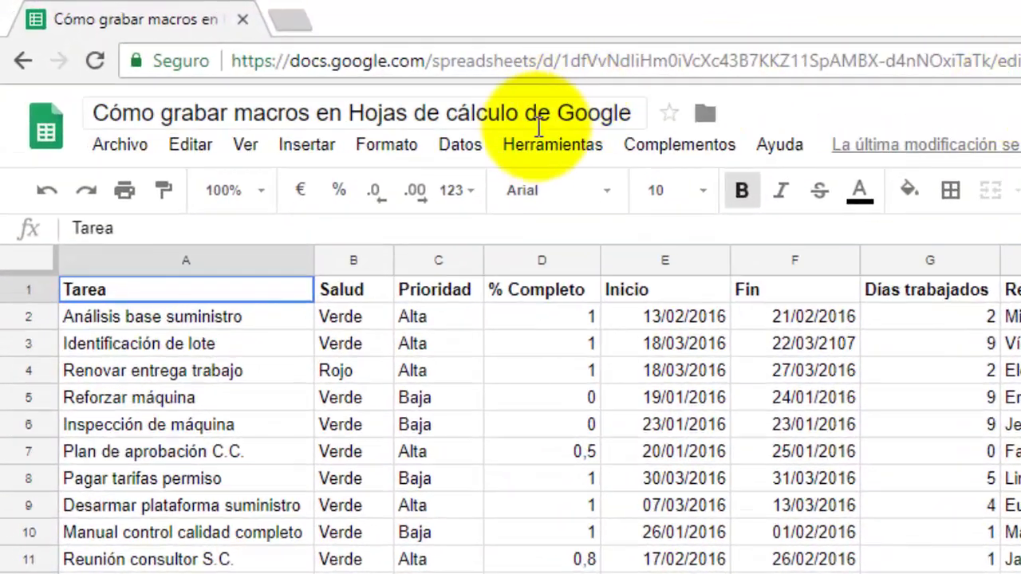
click(549, 150)
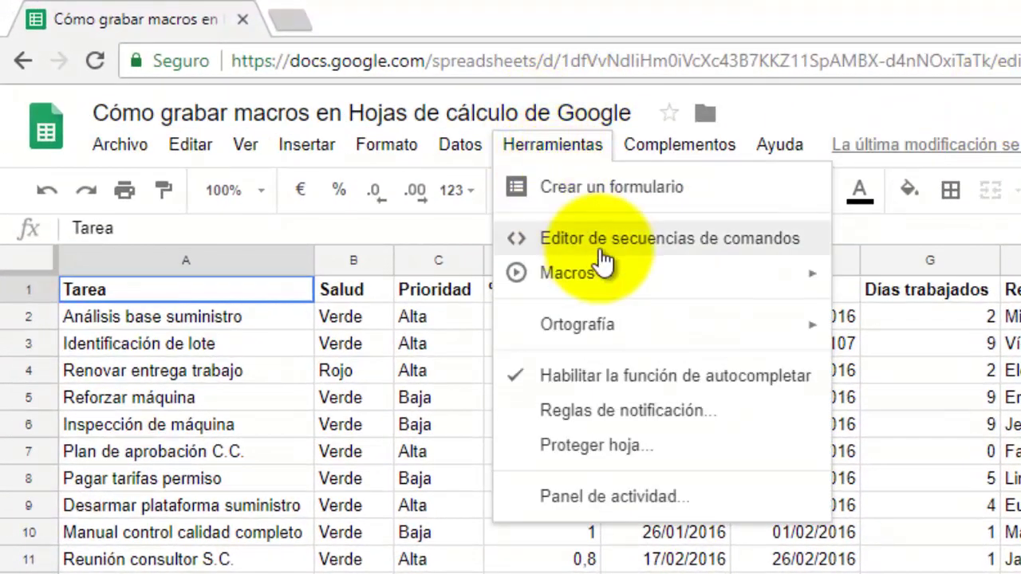
mouse_move(609, 273)
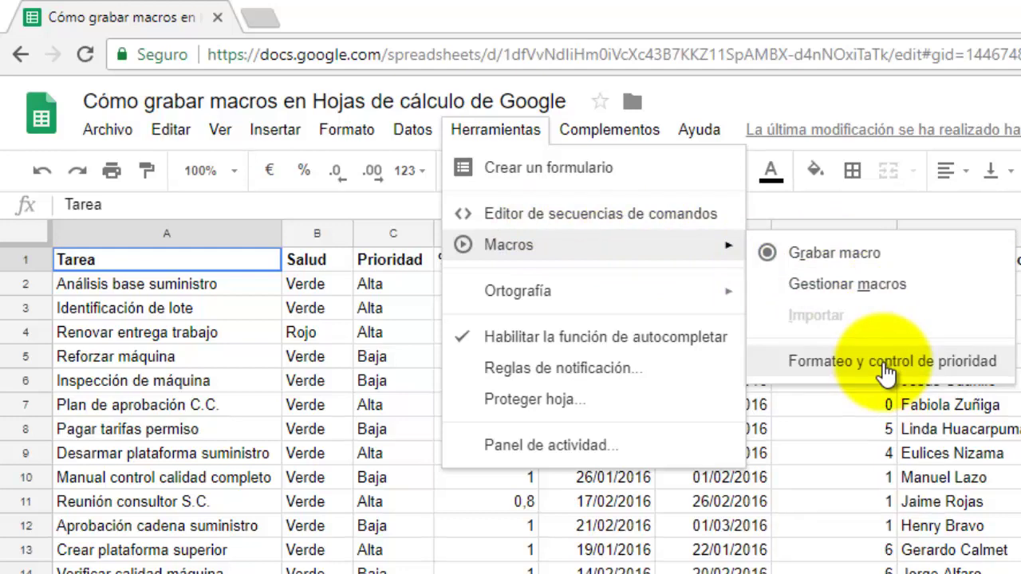
Step: Run 'Formateo y control de prioridad' on Hoja 2, authorizing it with a Google account
click(885, 367)
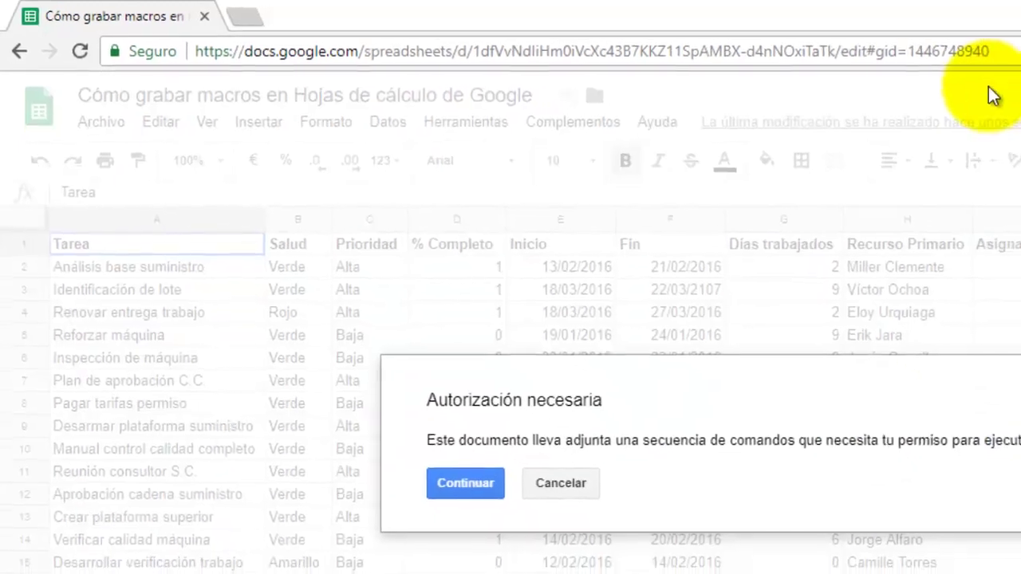
click(430, 444)
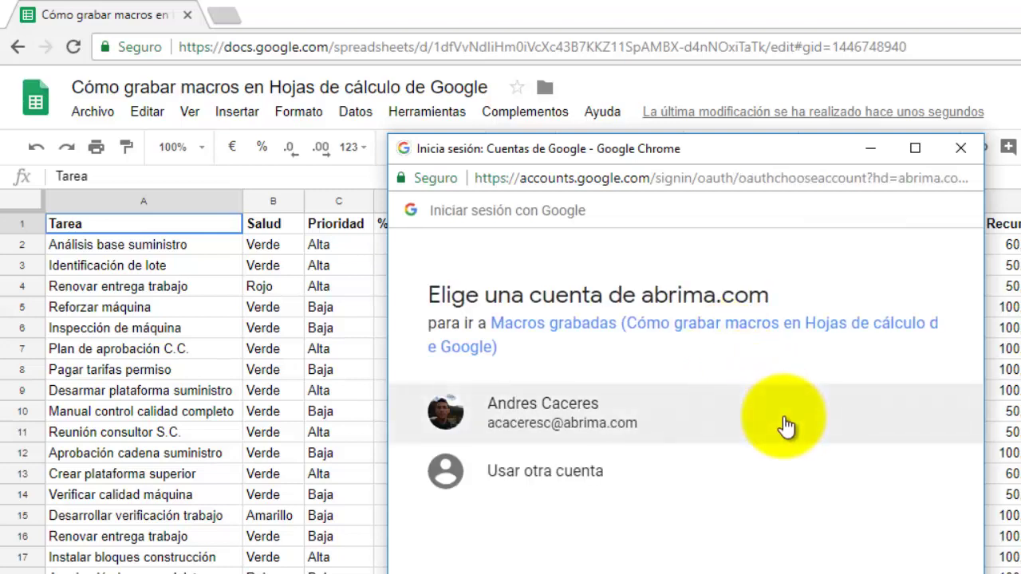
click(585, 403)
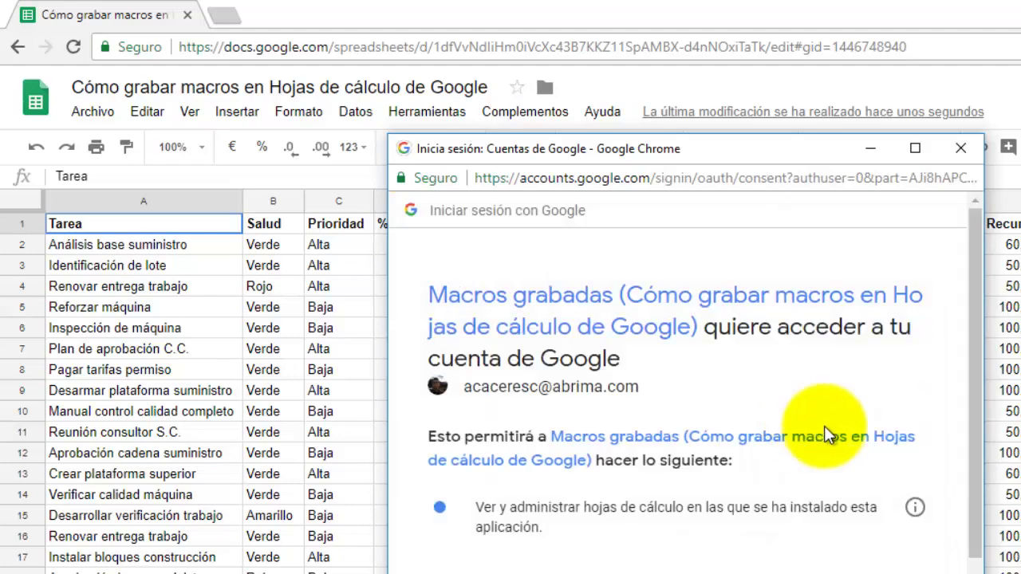
scroll(925, 478, down, 5)
click(777, 517)
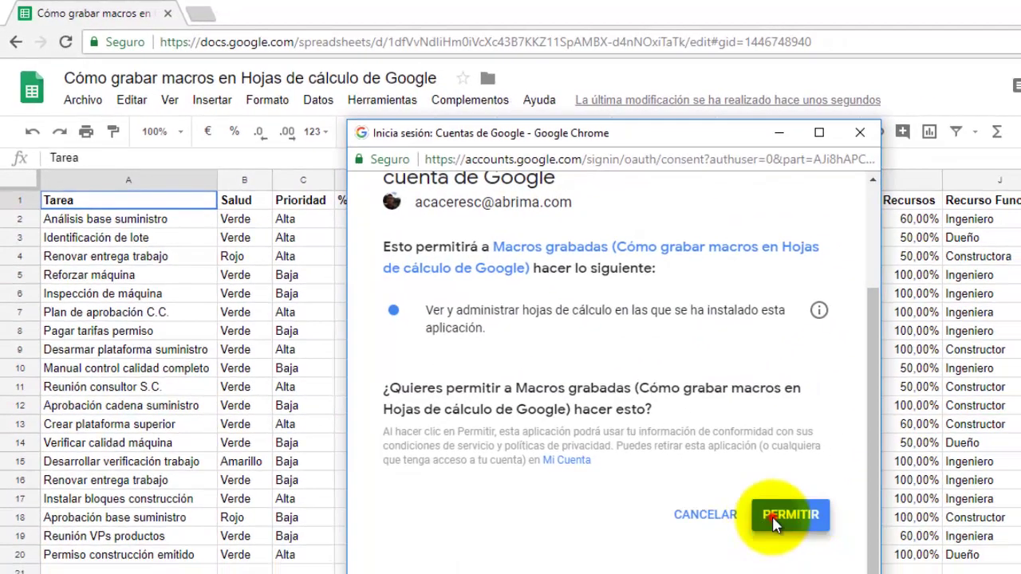